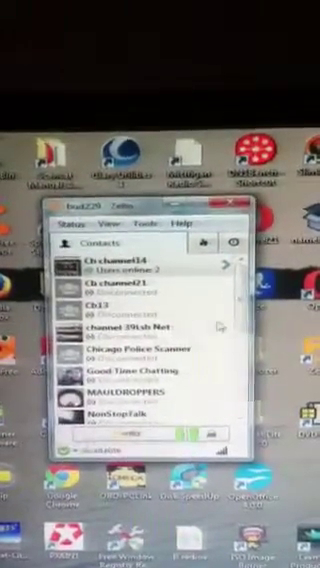
pyautogui.scroll(-4, 220, 327)
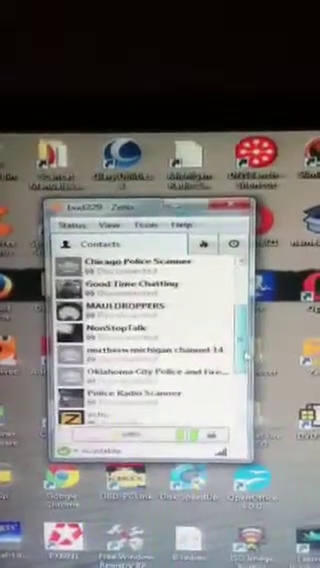
pyautogui.scroll(4, 200, 330)
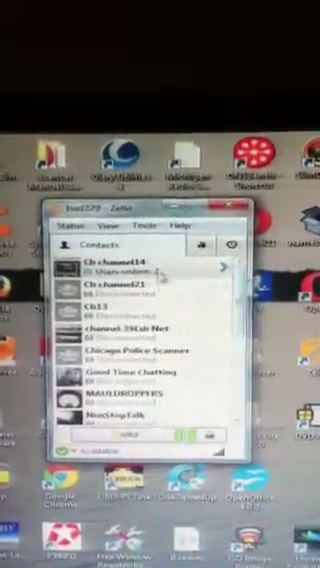
# - Disconnect Ch channel14, then select NonStopTalk and open its context menu
pyautogui.rightClick(160, 275)
pyautogui.click(176, 283)
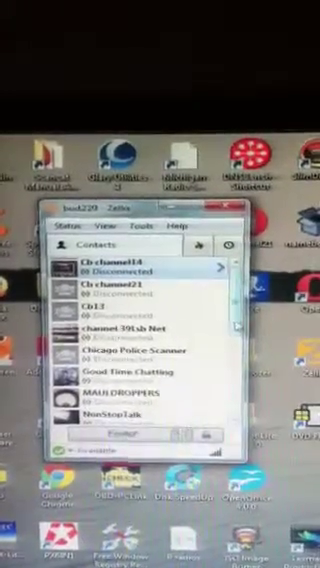
pyautogui.scroll(-2, 150, 330)
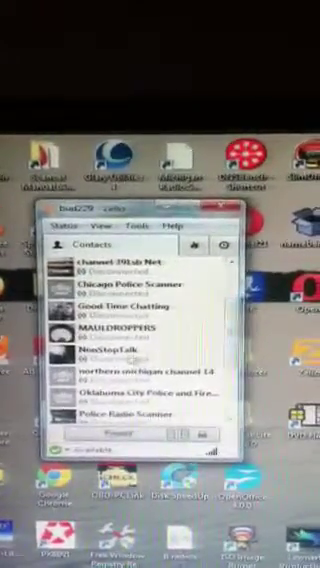
pyautogui.click(120, 355)
pyautogui.rightClick(132, 362)
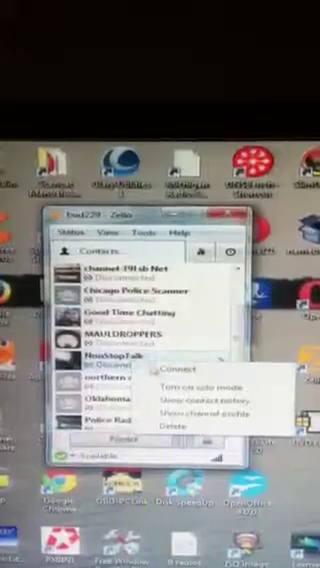
# - Connect to NonStopTalk, then disconnect it so all listed channels show disconnected
pyautogui.click(165, 368)
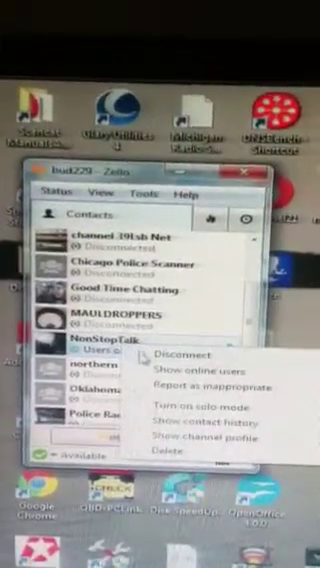
pyautogui.click(180, 355)
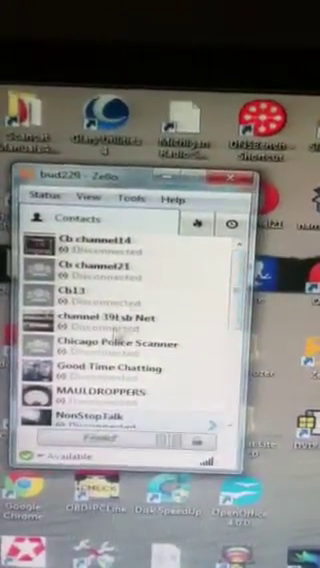
# - Connect to channel 39Lsb Net from its context menu, bringing two users online
pyautogui.click(115, 326)
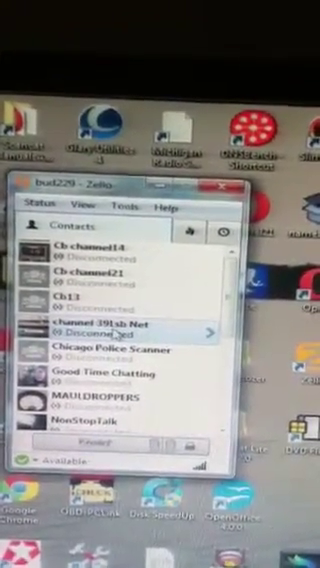
pyautogui.rightClick(122, 334)
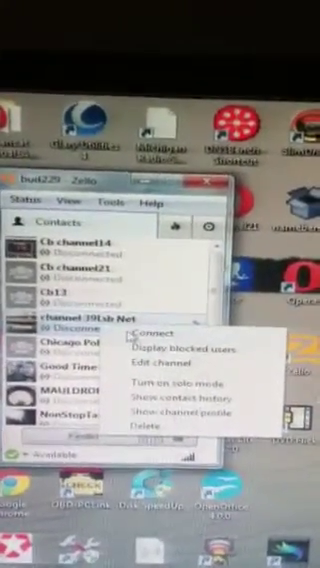
pyautogui.click(140, 332)
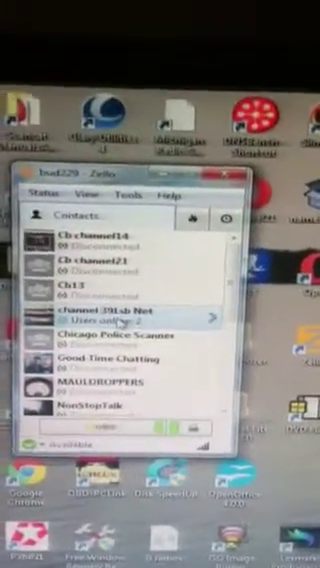
# - Disconnect channel 39Lsb Net, leaving every listed channel disconnected
pyautogui.rightClick(118, 320)
pyautogui.click(145, 318)
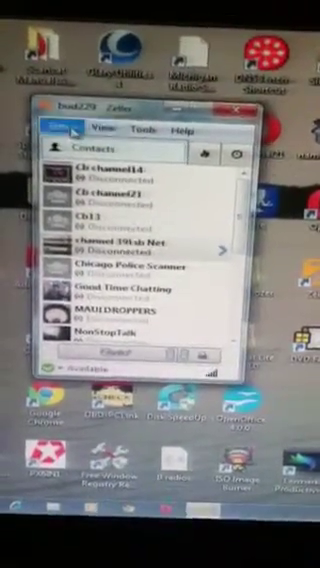
# - Open the Status menu with sign in, edit profile, sign out and exit options
pyautogui.click(74, 128)
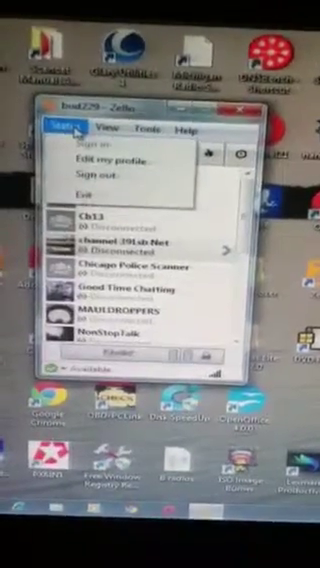